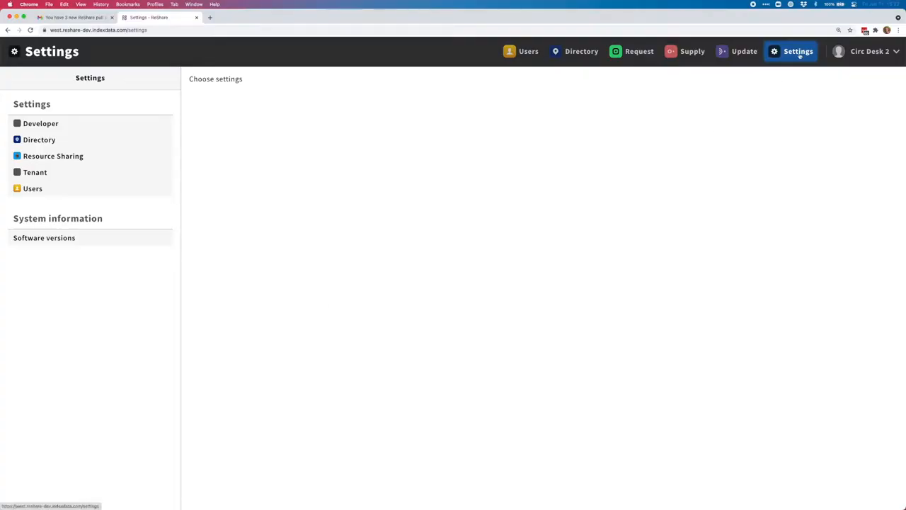
- Open the Standard pull slip template for editing in the resource sharing pull slip template settings
{"action": "left_click", "coordinate": [75, 158]}
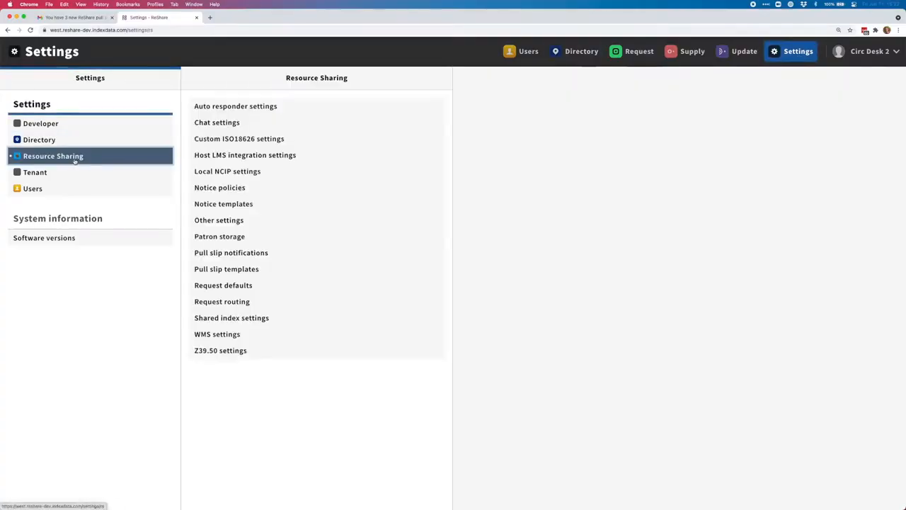
{"action": "left_click", "coordinate": [267, 271]}
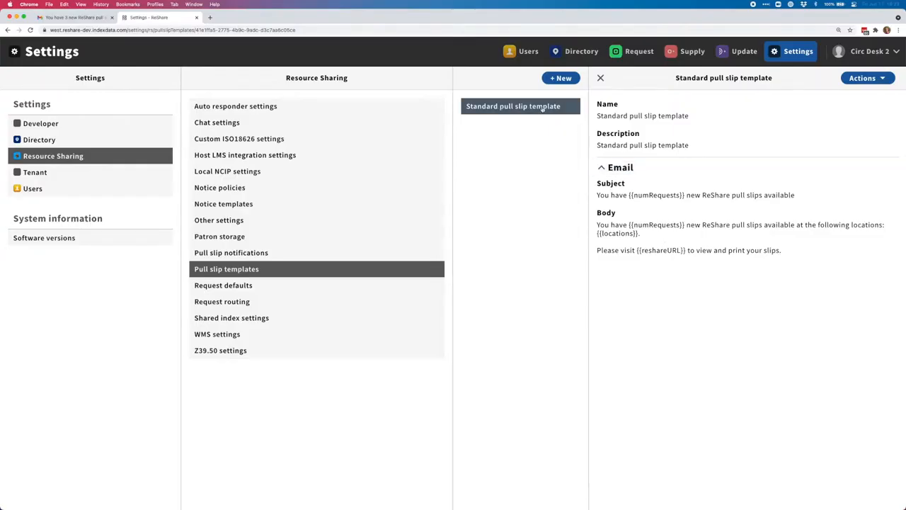
{"action": "left_click", "coordinate": [876, 79]}
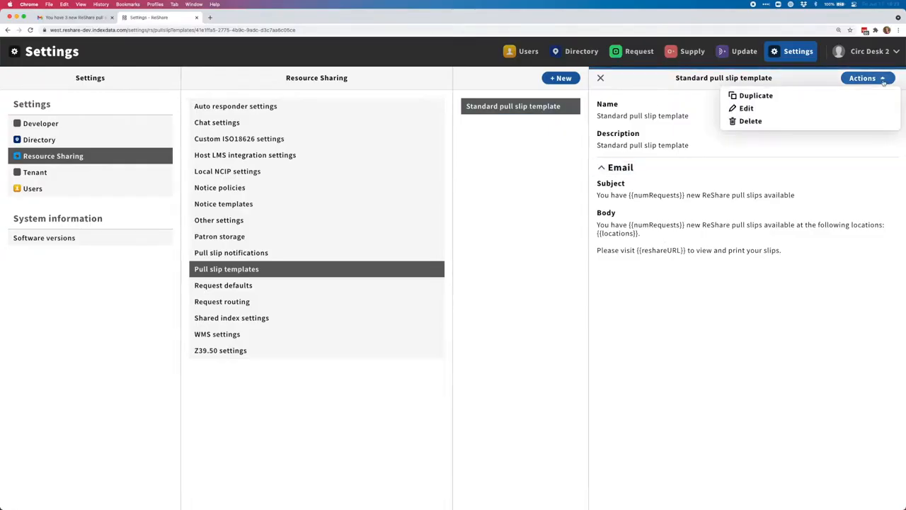
{"action": "left_click", "coordinate": [772, 109]}
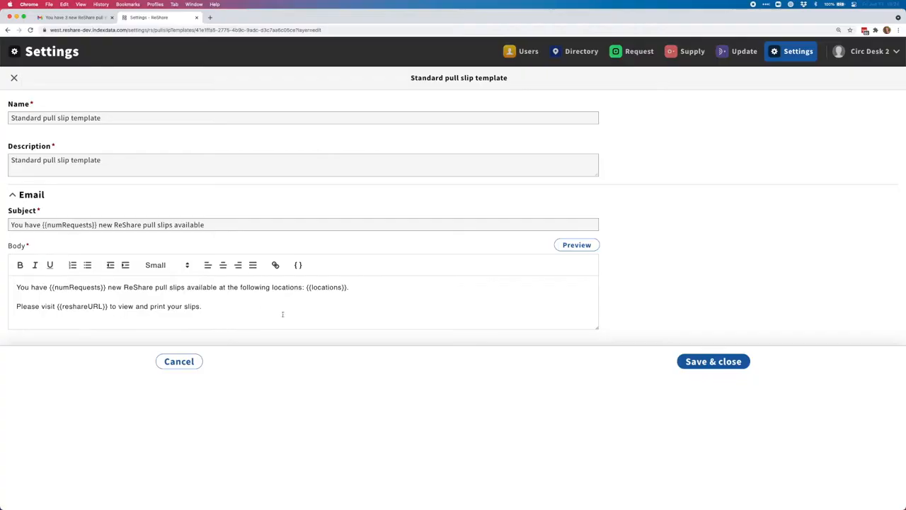
- Insert the reshareURL token at the start of the email body and delete it again
{"action": "left_click", "coordinate": [302, 265]}
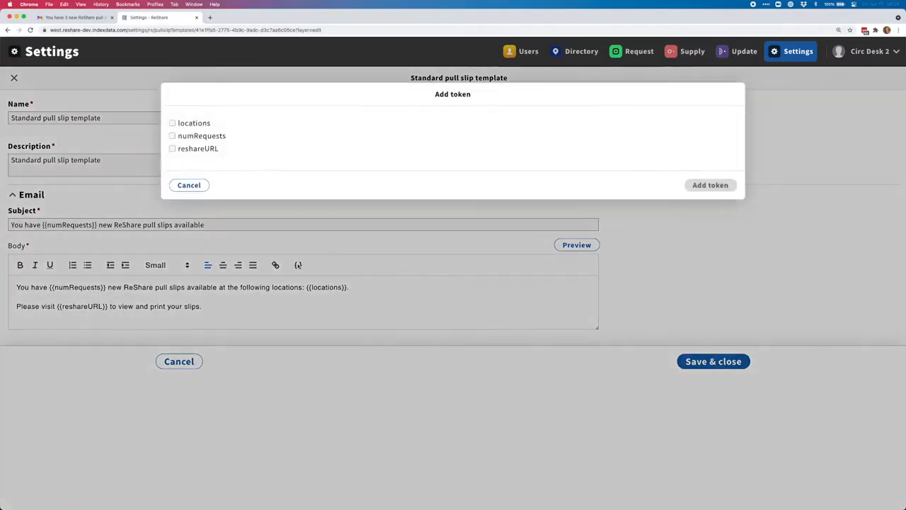
{"action": "left_click", "coordinate": [204, 148]}
{"action": "left_click", "coordinate": [710, 185]}
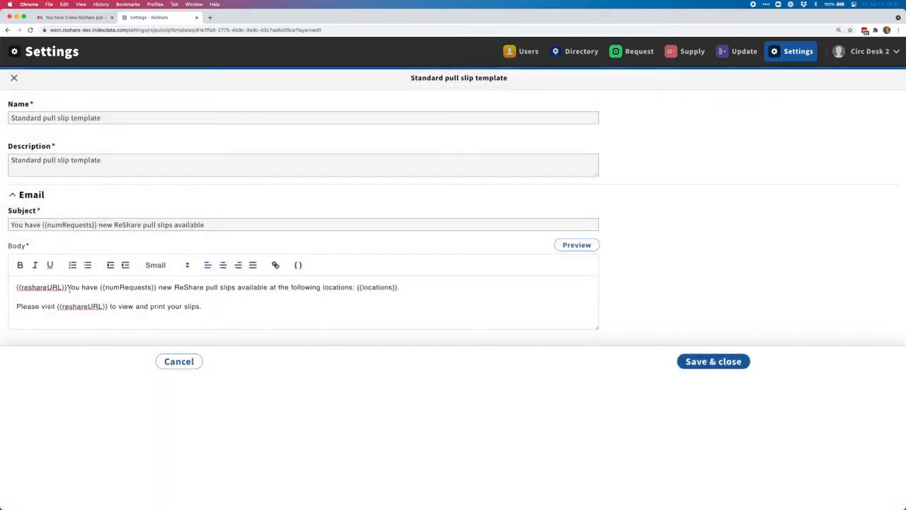
{"action": "left_click_drag", "start_coordinate": [68, 287], "coordinate": [12, 288]}
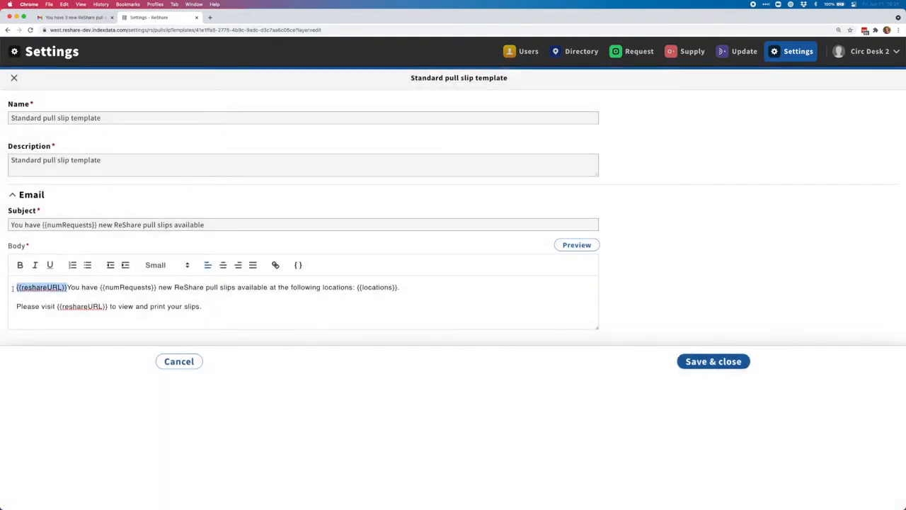
{"action": "key", "text": "BackSpace"}
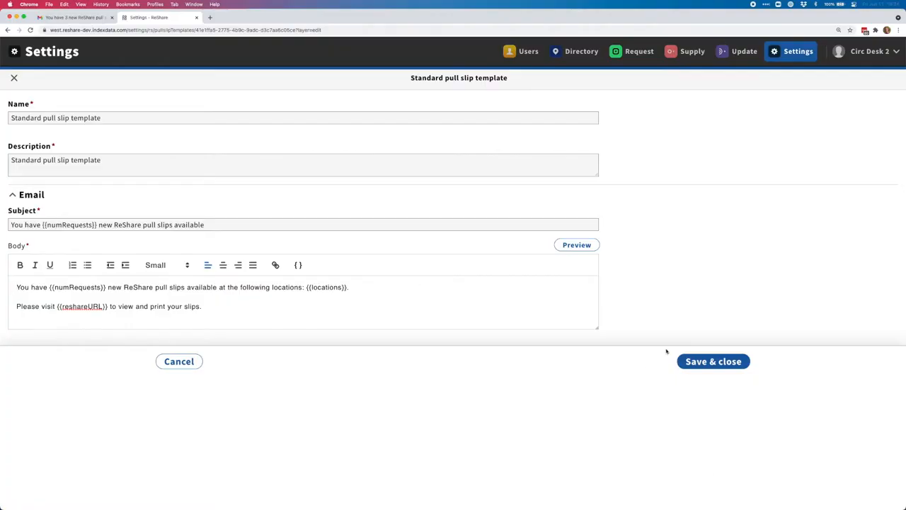
- Save and close the Standard pull slip template, accepting the prompt to leave the form
{"action": "left_click", "coordinate": [703, 362]}
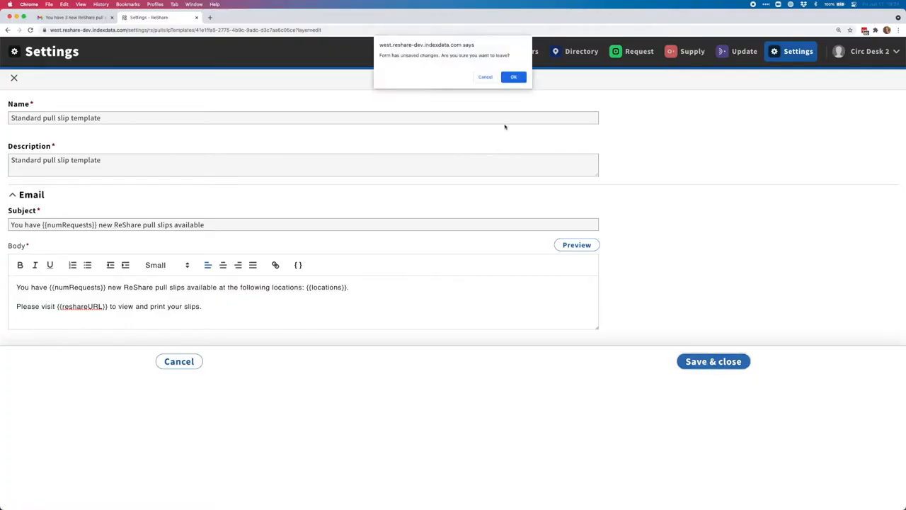
{"action": "left_click", "coordinate": [519, 77]}
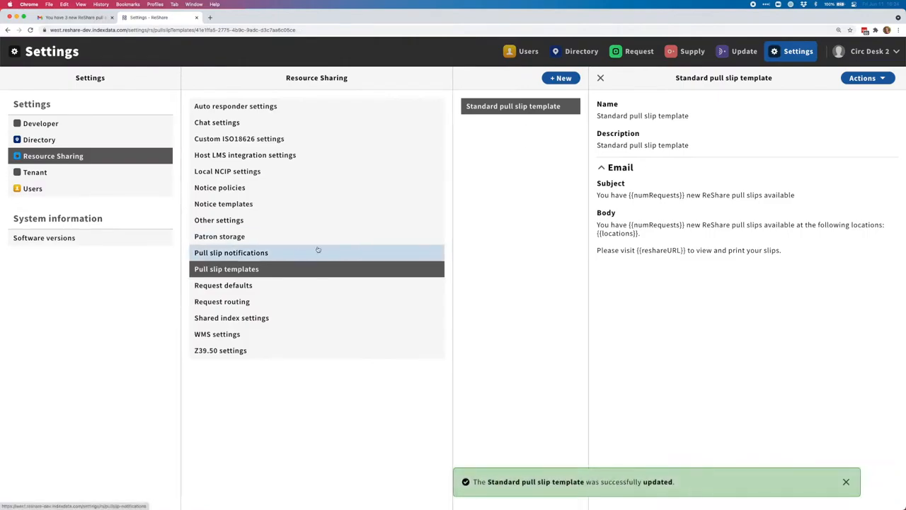
- In the pull slip notification settings, keep Standard pull slip template as the selected template and finish editing
{"action": "left_click", "coordinate": [249, 253]}
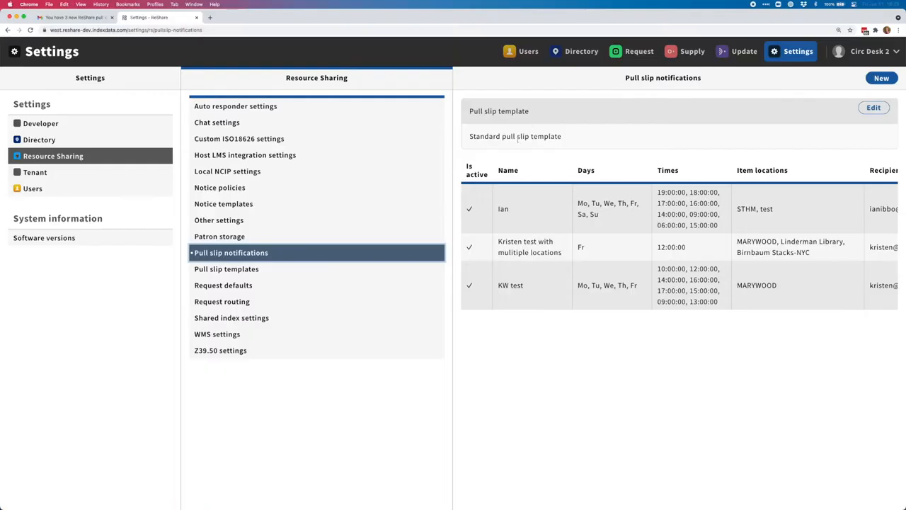
{"action": "left_click", "coordinate": [874, 109]}
{"action": "left_click", "coordinate": [719, 141]}
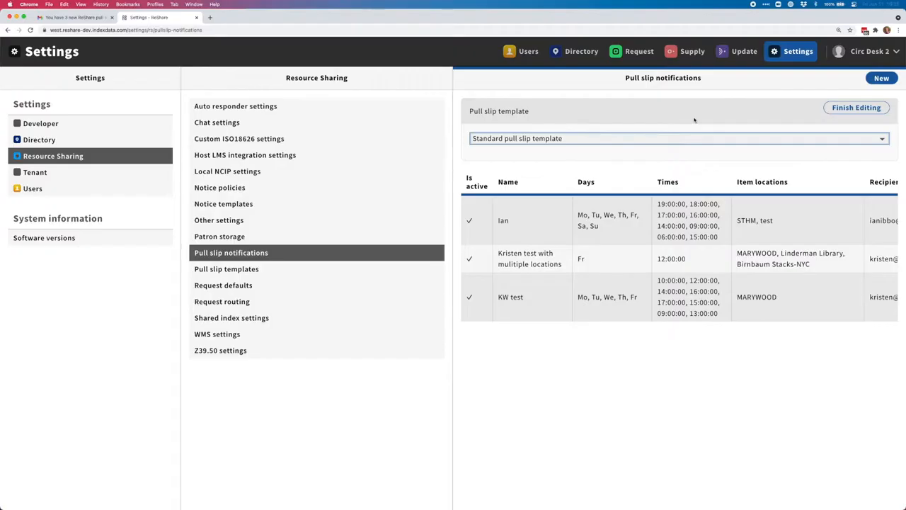
{"action": "left_click", "coordinate": [855, 108]}
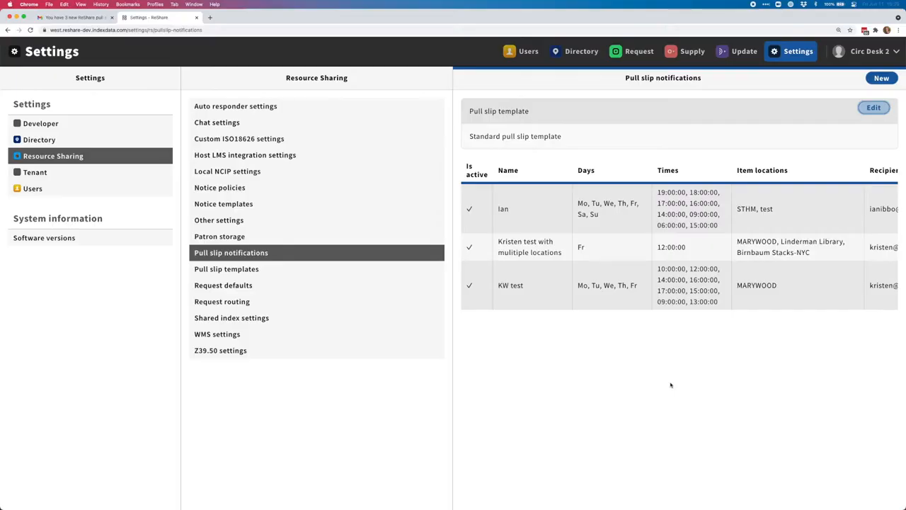
- Open the Friday test notification with multiple locations for editing
{"action": "left_click", "coordinate": [578, 248]}
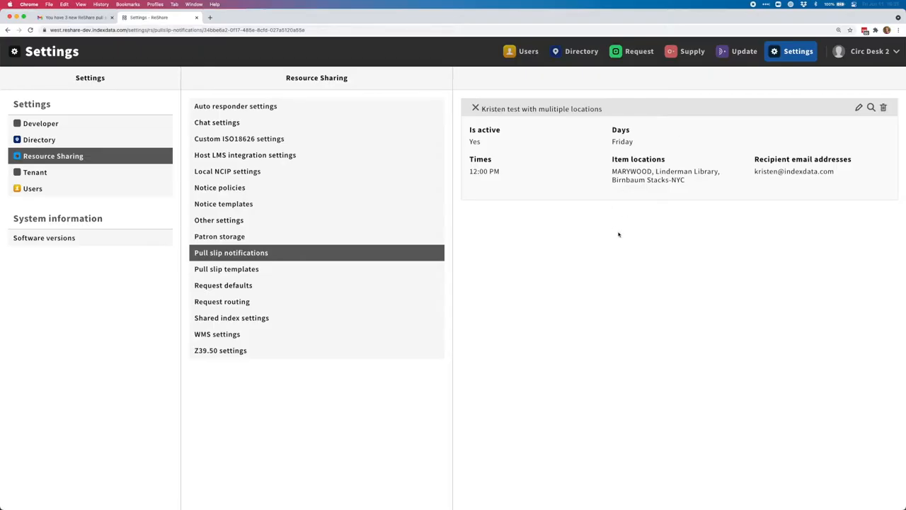
{"action": "left_click", "coordinate": [859, 107]}
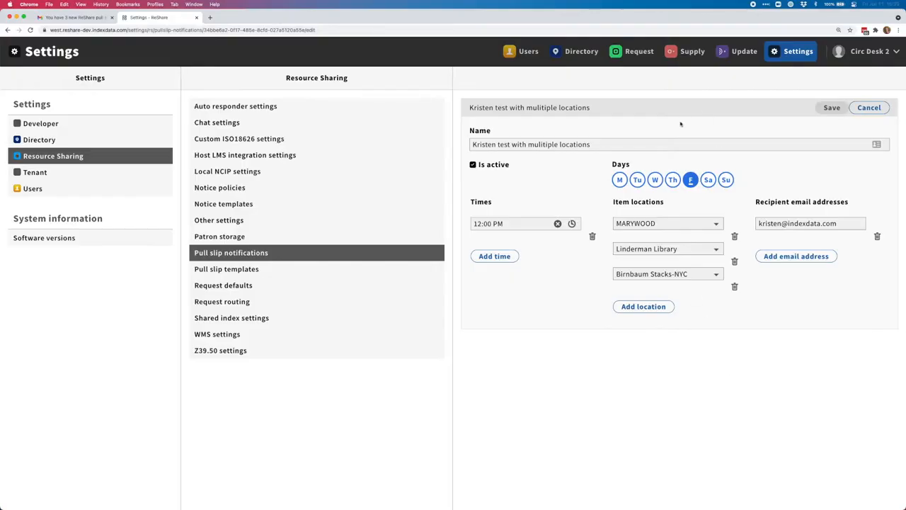
{"action": "left_click", "coordinate": [627, 143]}
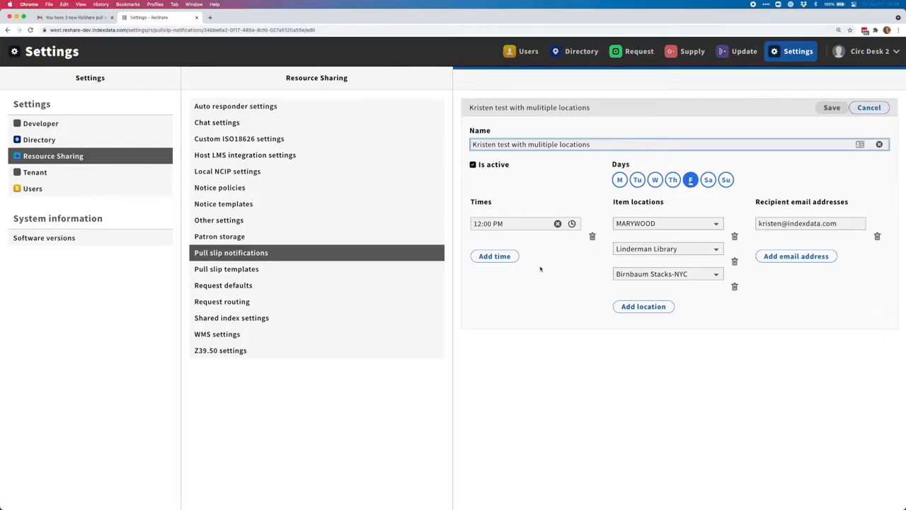
- Add a 4:26 PM notification time and change the Birnbaum Stacks-NYC item location to Millersville University Library
{"action": "left_click", "coordinate": [494, 256]}
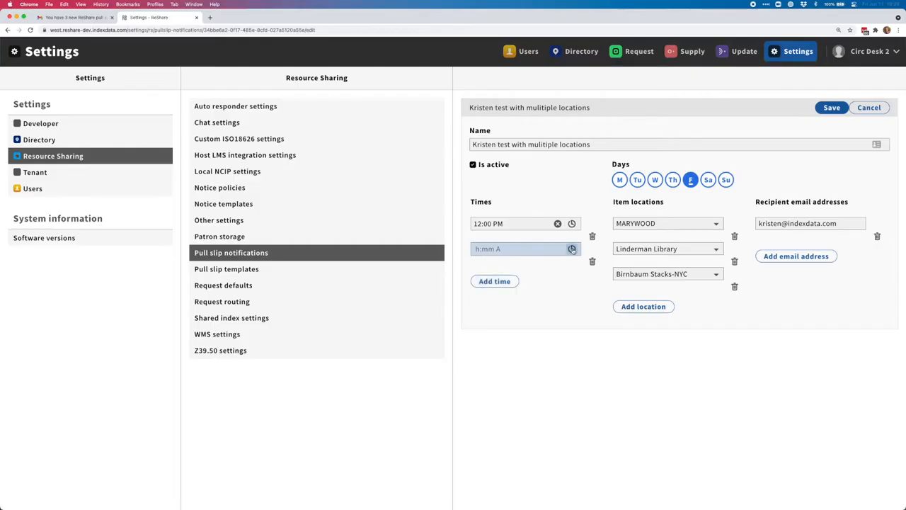
{"action": "left_click", "coordinate": [571, 249]}
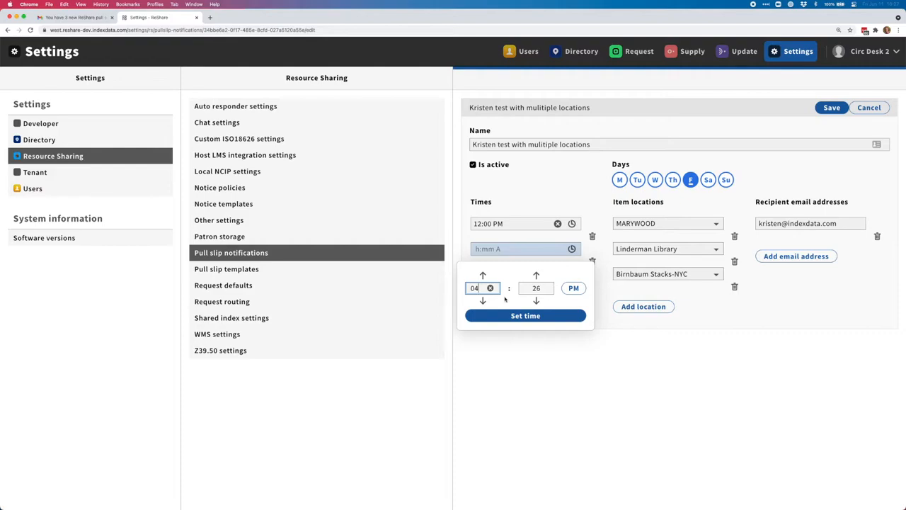
{"action": "left_click", "coordinate": [522, 318]}
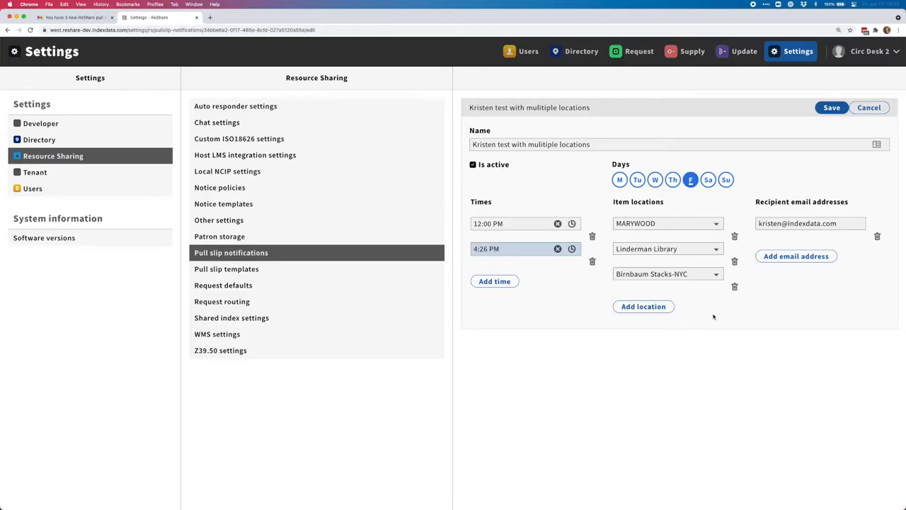
{"action": "left_click", "coordinate": [715, 275]}
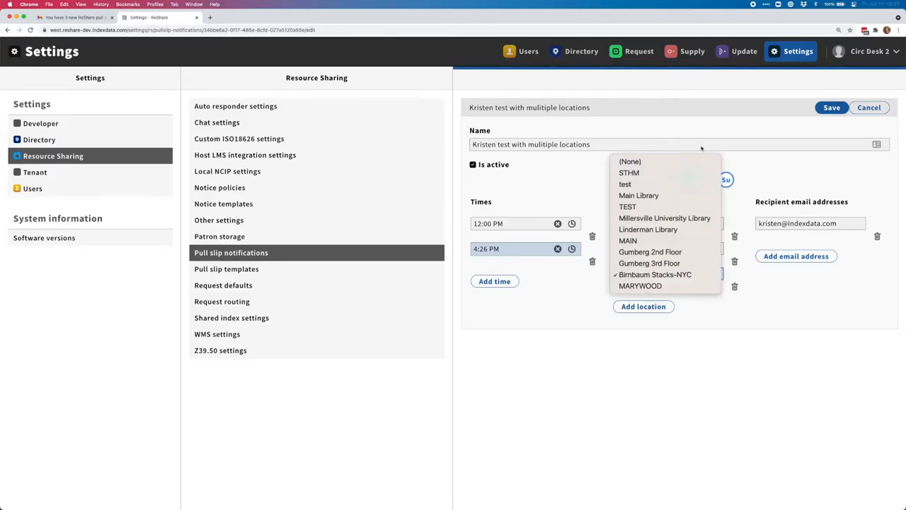
{"action": "left_click", "coordinate": [672, 218]}
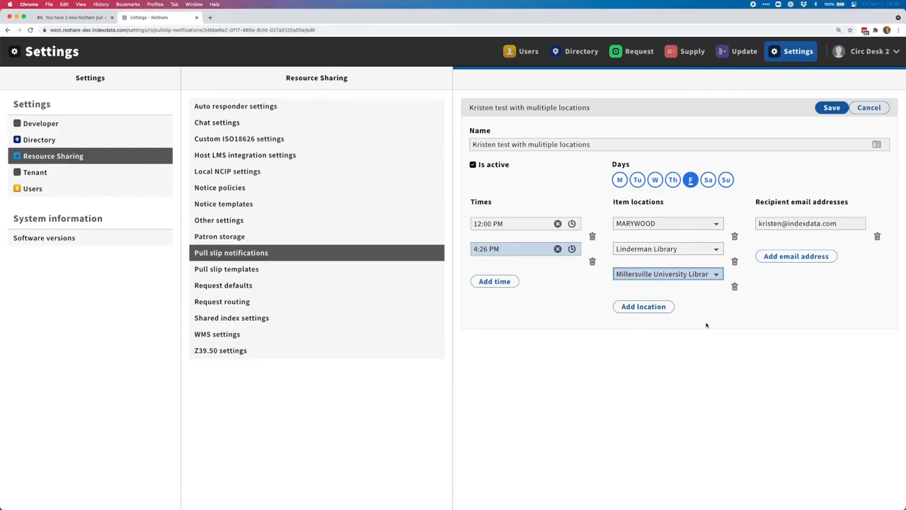
- Add an empty recipient email address entry to the notification and remove it again
{"action": "left_click", "coordinate": [837, 223]}
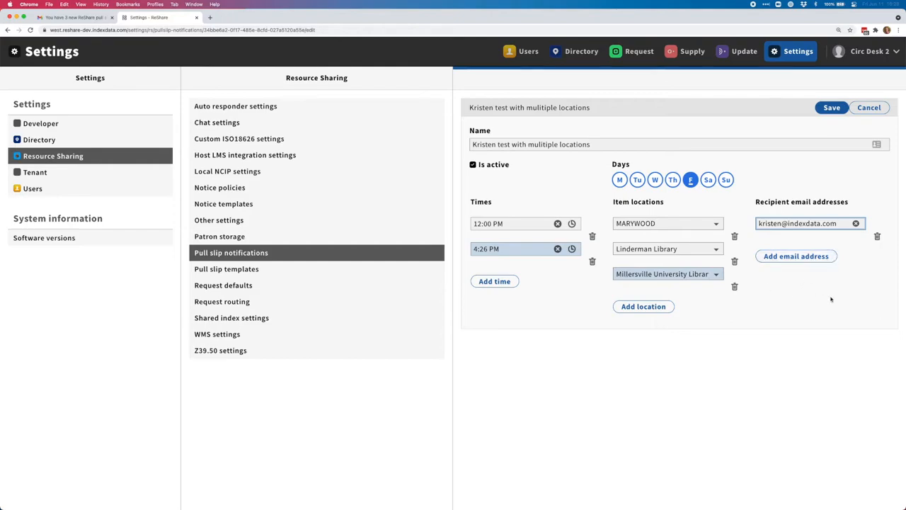
{"action": "left_click", "coordinate": [793, 257]}
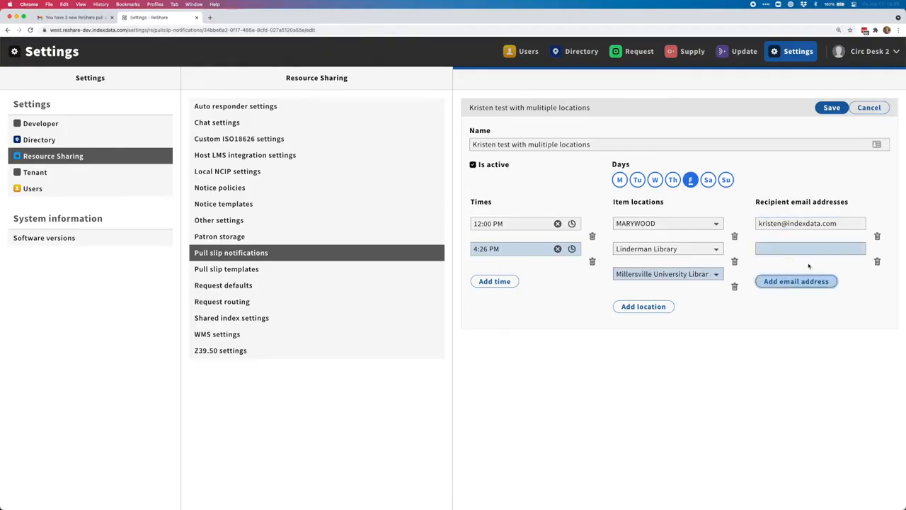
{"action": "left_click", "coordinate": [878, 262]}
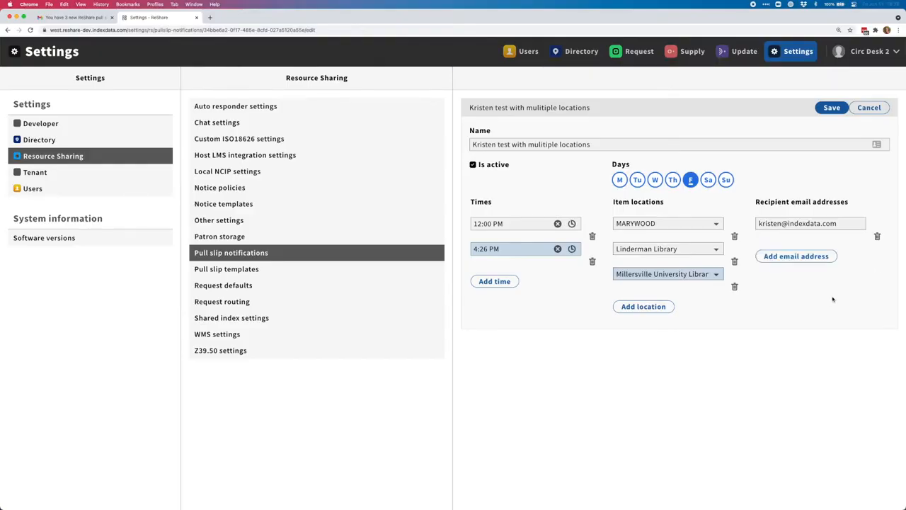
- Save the pull slip notification and return to the notifications list
{"action": "left_click", "coordinate": [832, 108]}
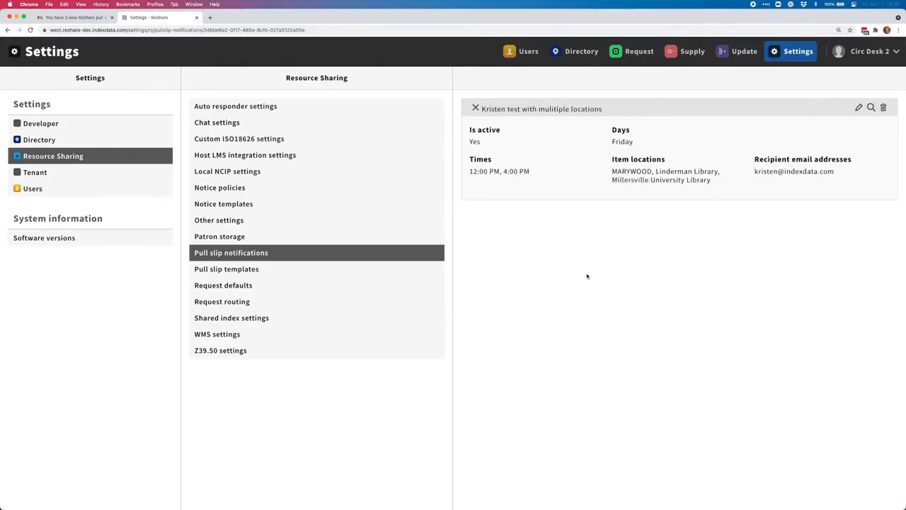
{"action": "left_click", "coordinate": [475, 108]}
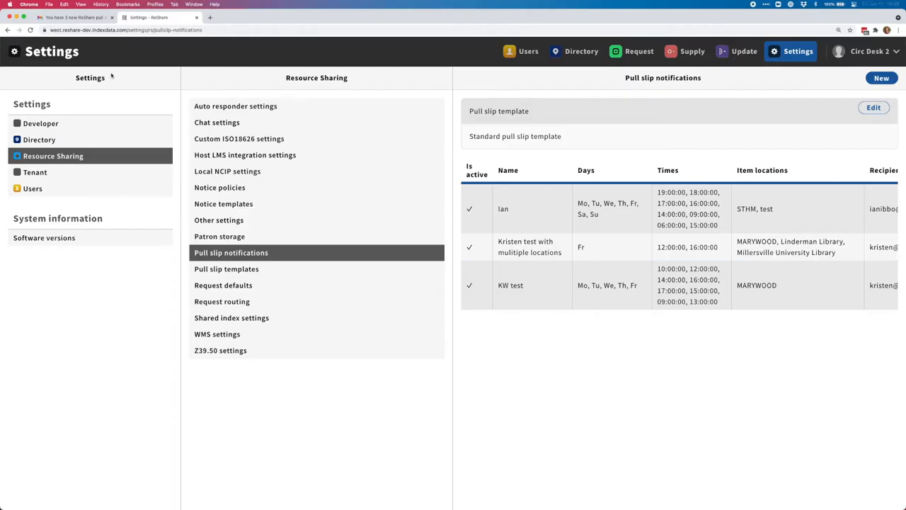
- Switch to Gmail and follow the request link in the first ReShare pull slip email
{"action": "left_click", "coordinate": [69, 19]}
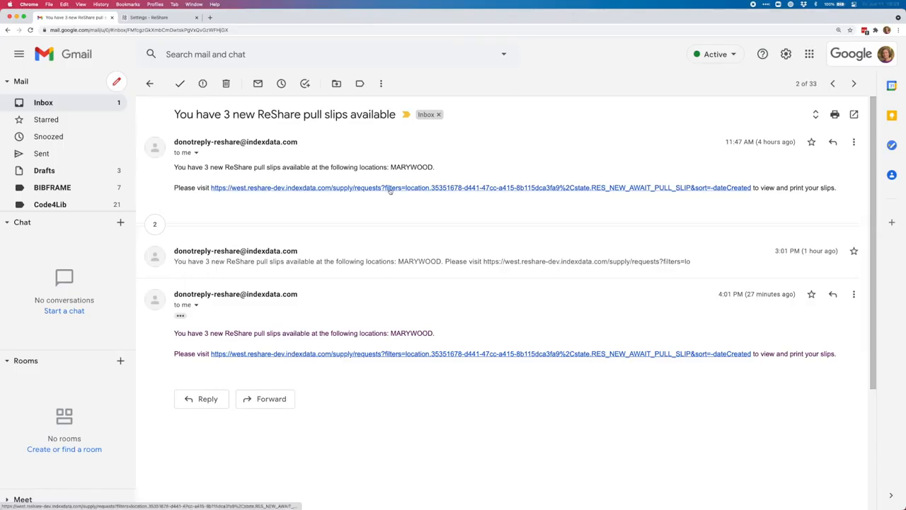
{"action": "left_click", "coordinate": [423, 192]}
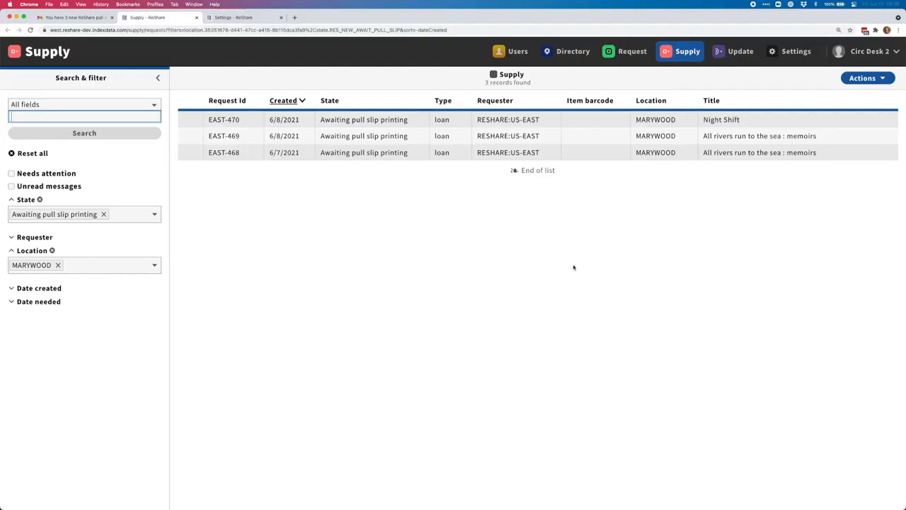
- Generate the printable pull slips for the listed MARYWOOD requests, look through all of them and close the print view
{"action": "left_click", "coordinate": [882, 79]}
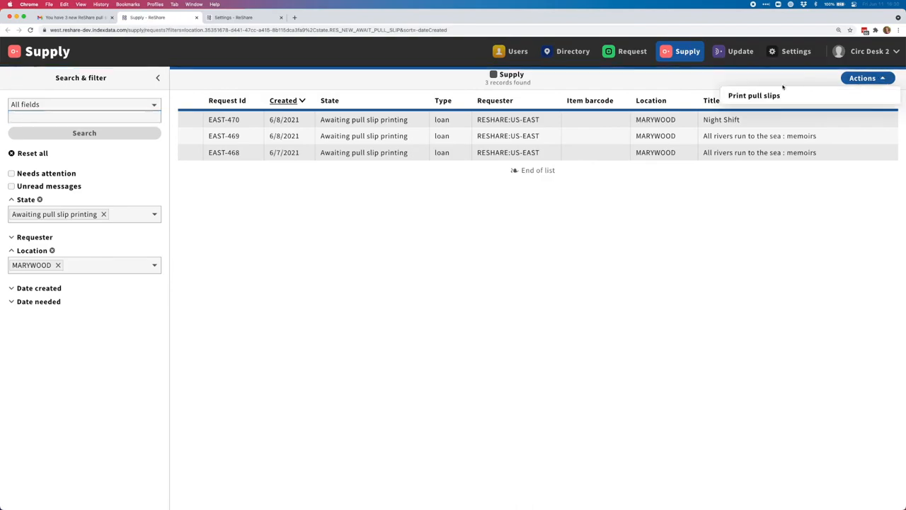
{"action": "left_click", "coordinate": [754, 96]}
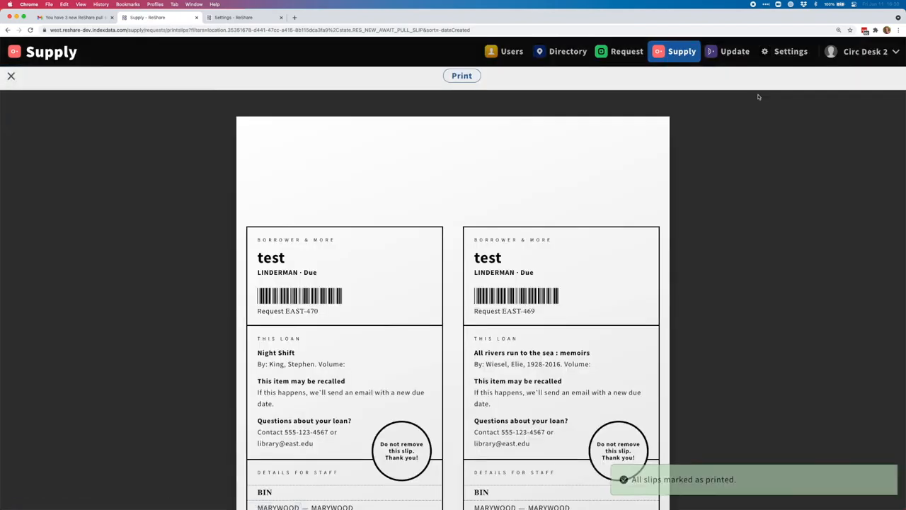
{"action": "scroll", "coordinate": [783, 183], "scroll_direction": "down", "scroll_amount": 5}
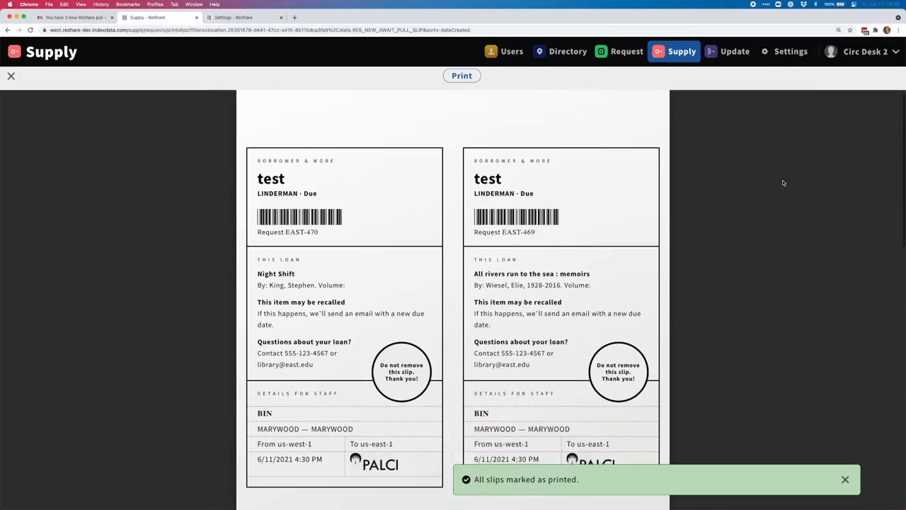
{"action": "scroll", "coordinate": [783, 183], "scroll_direction": "down", "scroll_amount": 10}
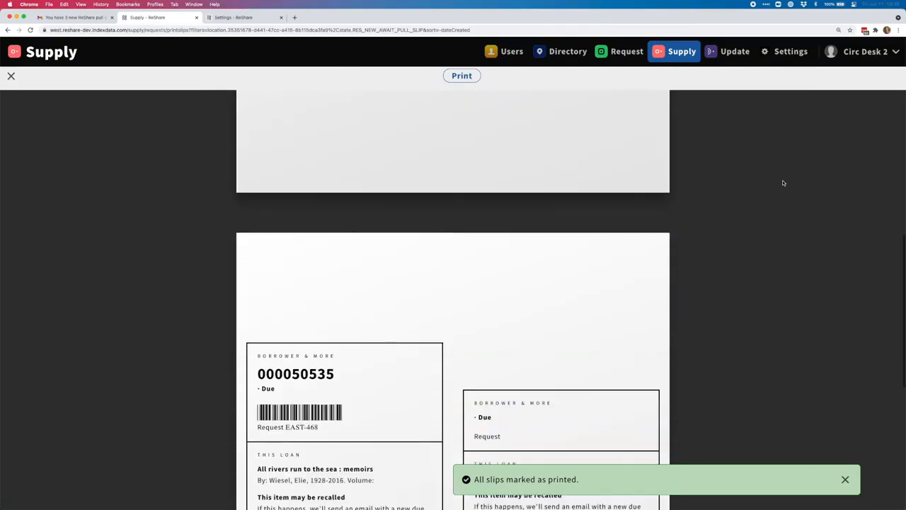
{"action": "scroll", "coordinate": [782, 183], "scroll_direction": "down", "scroll_amount": 5}
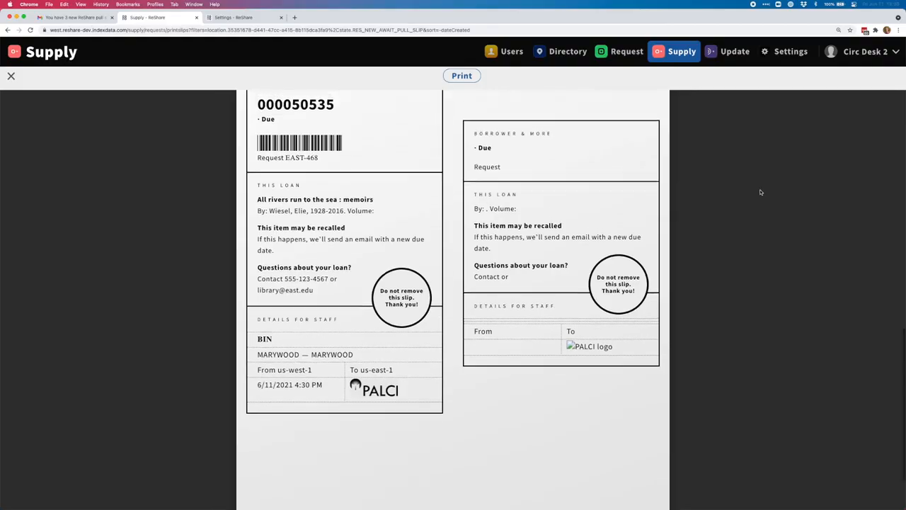
{"action": "scroll", "coordinate": [759, 189], "scroll_direction": "down", "scroll_amount": 5}
{"action": "scroll", "coordinate": [744, 221], "scroll_direction": "up", "scroll_amount": 5}
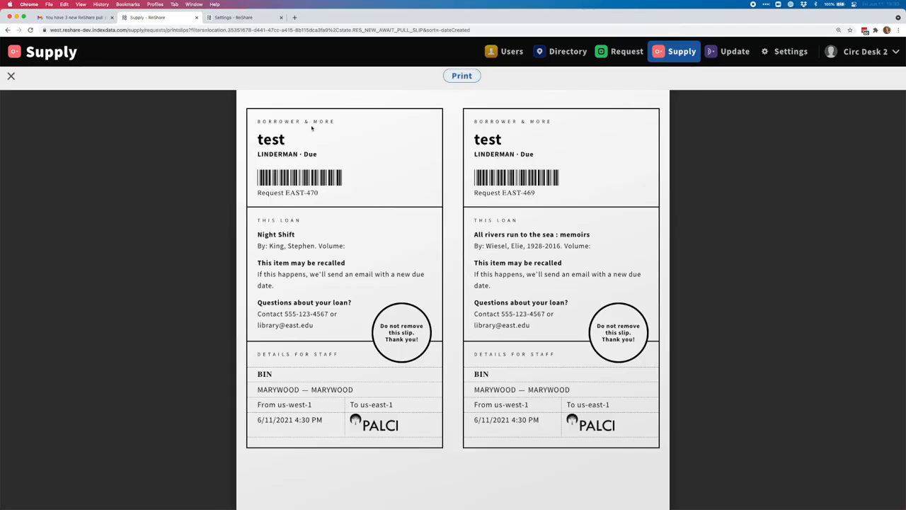
{"action": "left_click", "coordinate": [10, 76]}
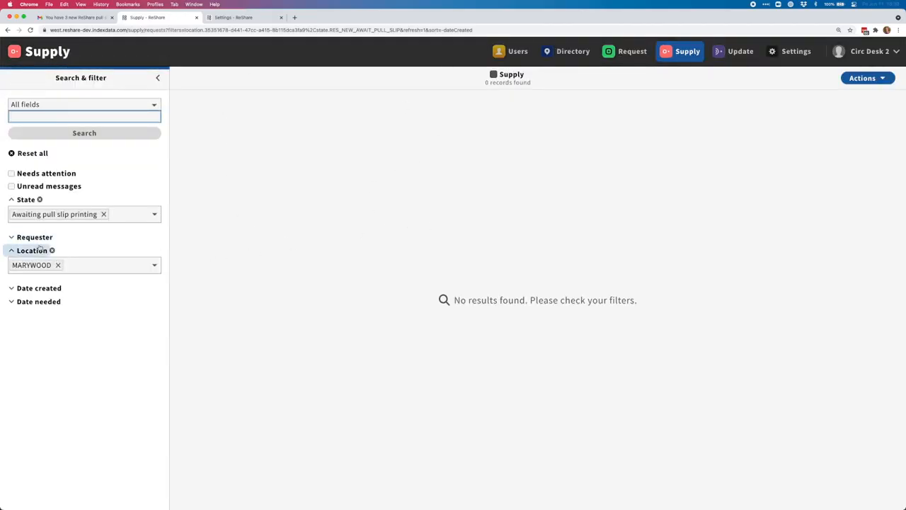
- Reset all supply request filters and filter the list by the state Searching
{"action": "left_click", "coordinate": [33, 153]}
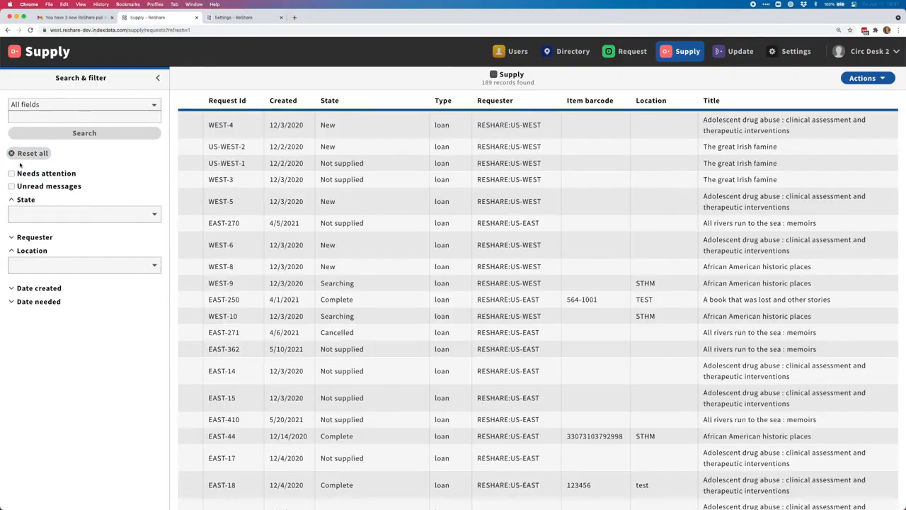
{"action": "left_click", "coordinate": [107, 212]}
{"action": "type", "text": "sea"}
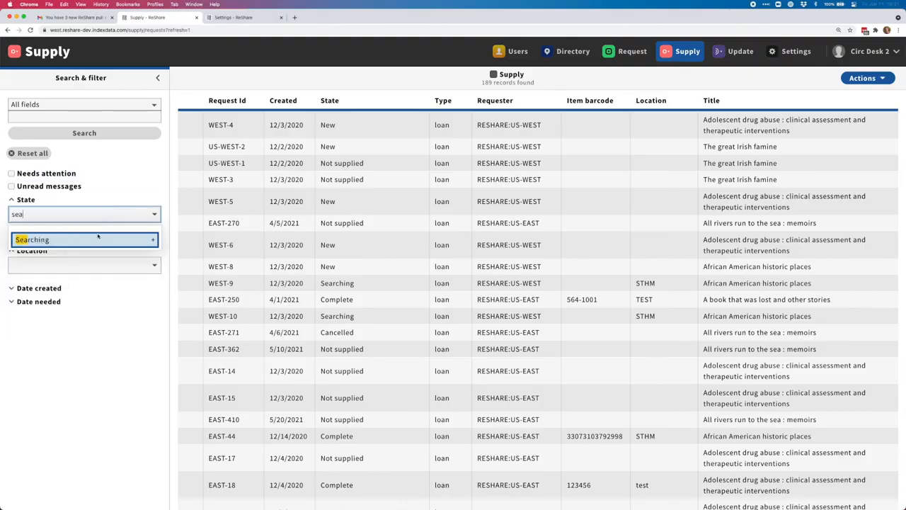
{"action": "left_click", "coordinate": [87, 241]}
{"action": "left_click", "coordinate": [361, 327]}
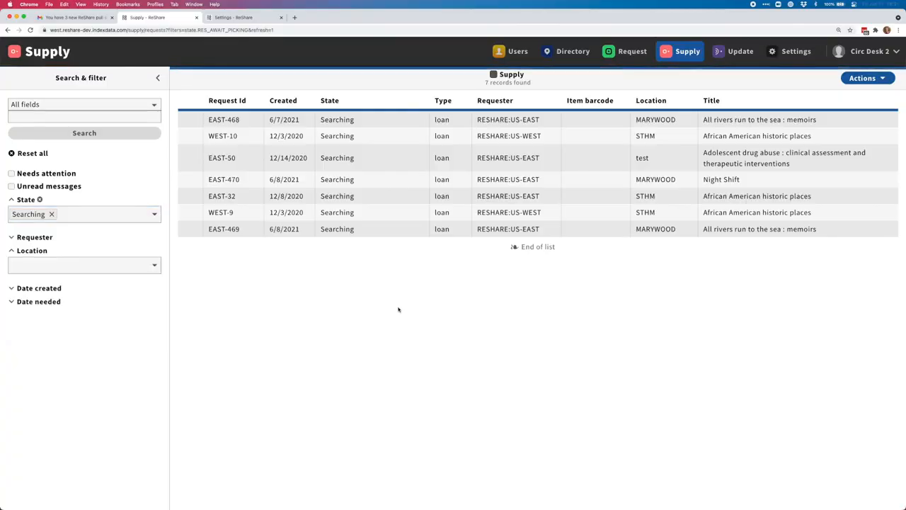